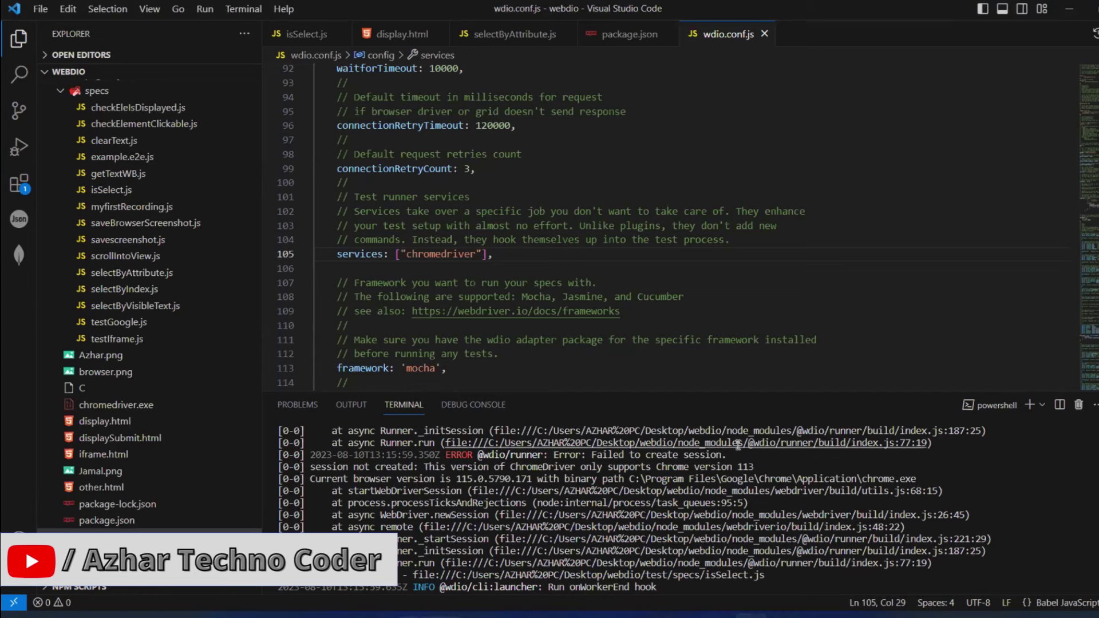
Step: Check the Chrome version error, then delete the blank line after services 'chromedriver' and save wdio.conf.js
left_click_drag(754, 466, 603, 473)
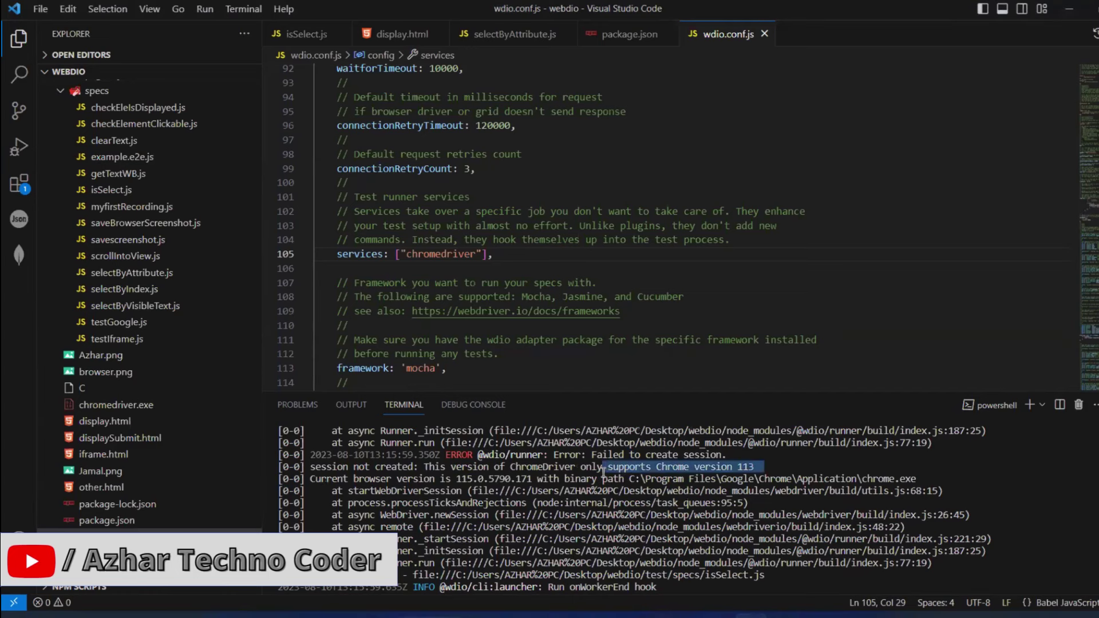
left_click(759, 465)
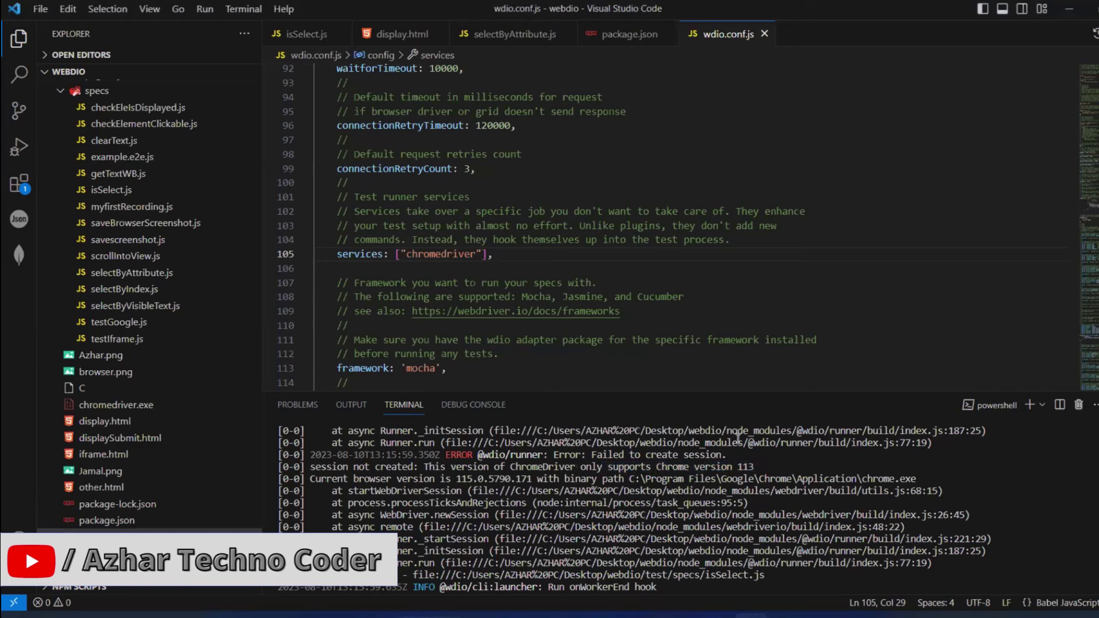
double_click(425, 255)
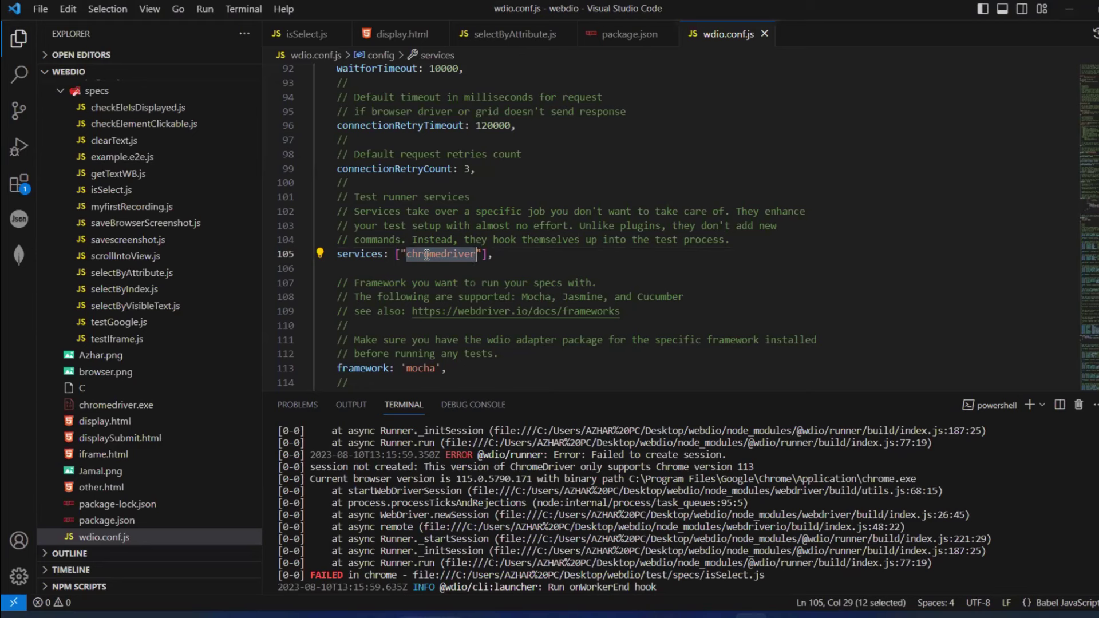
left_click(507, 268)
key("BackSpace")
key("BackSpace")
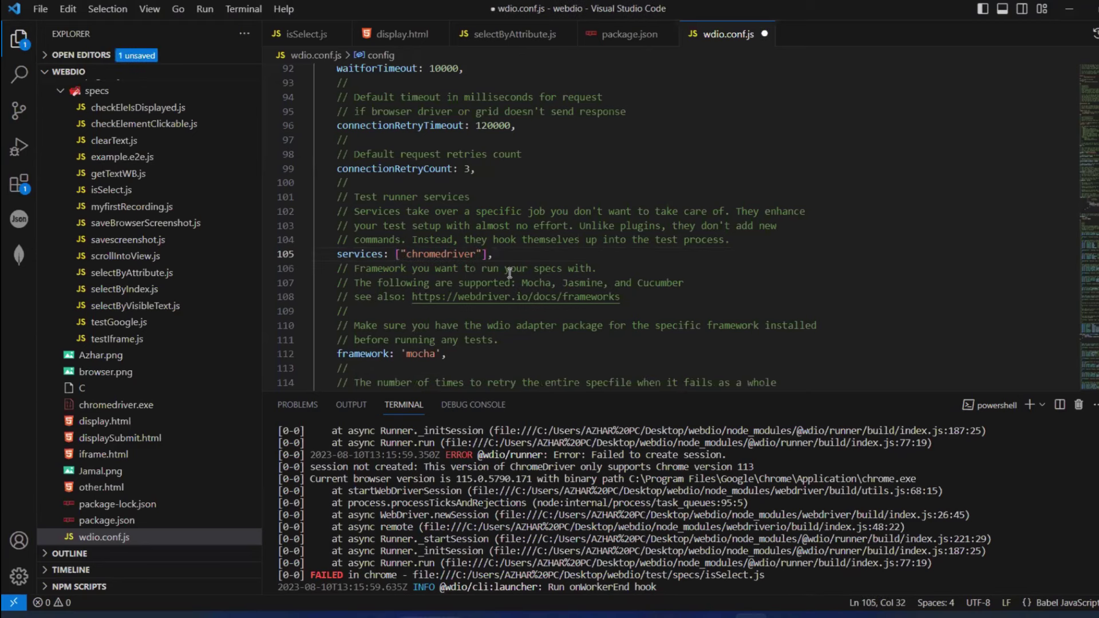
key("ctrl+s")
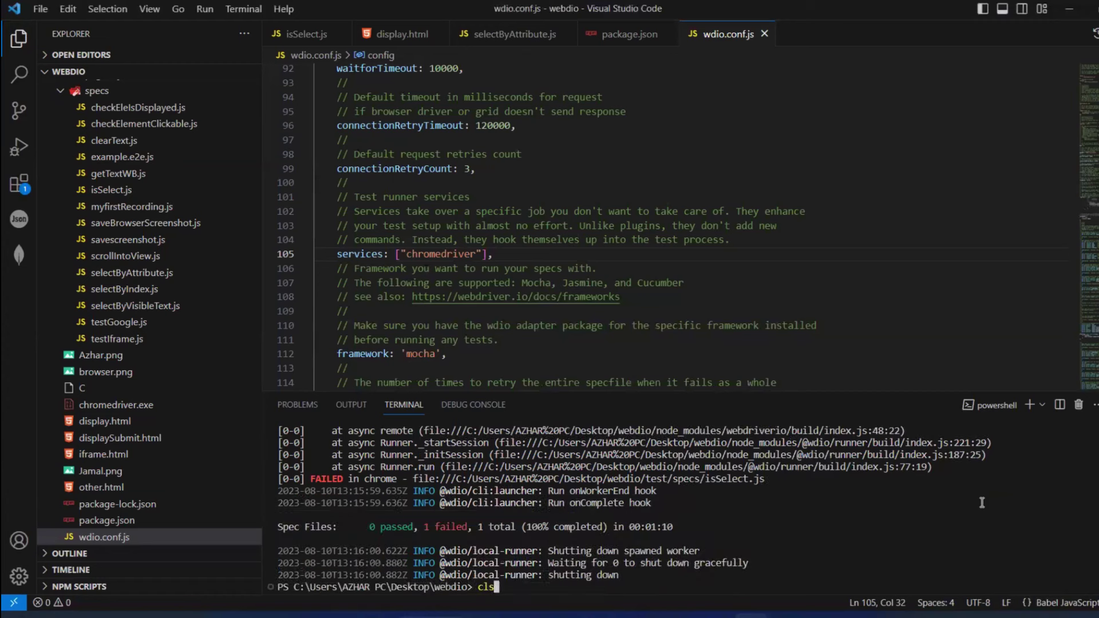
Step: Clear the terminal and inspect the chromedriver ^113.0.0 devDependency in package.json
key("ctrl+l")
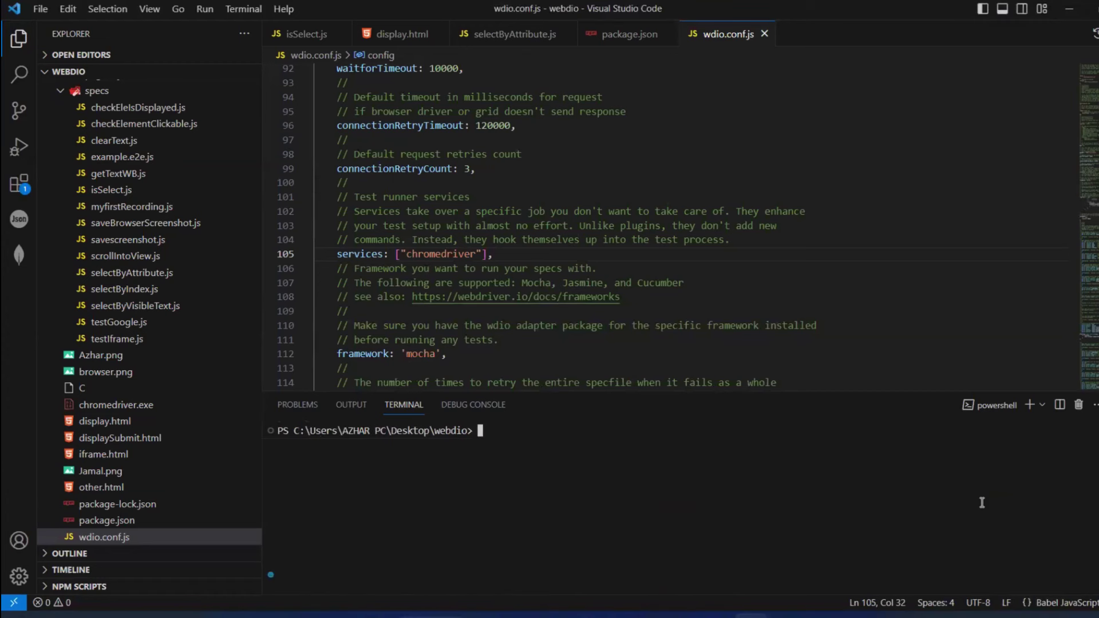
left_click(630, 34)
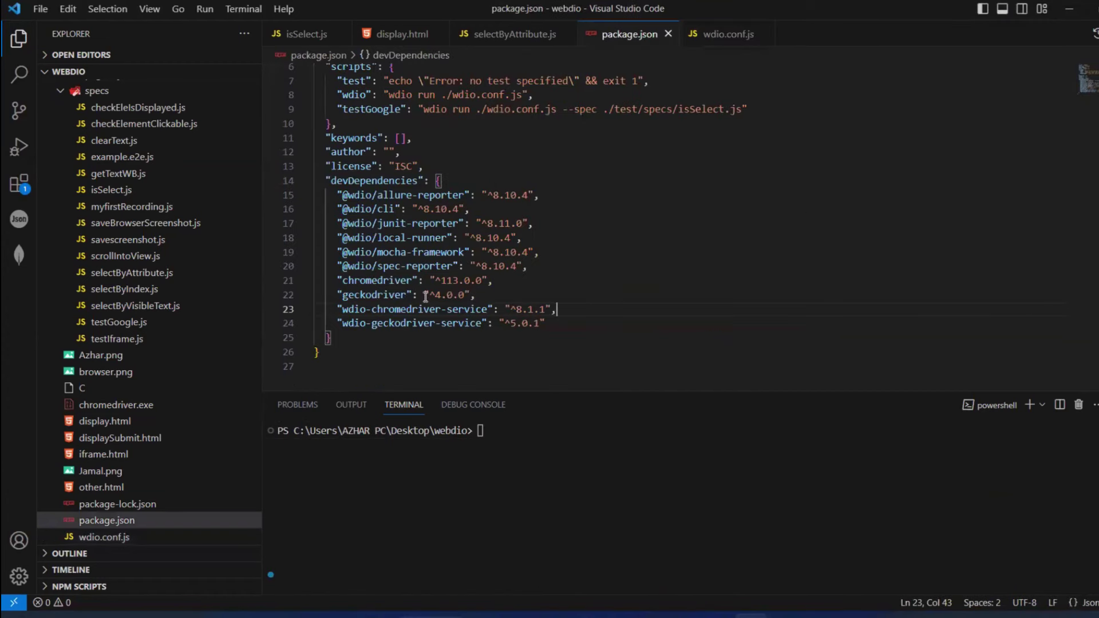
left_click(415, 281)
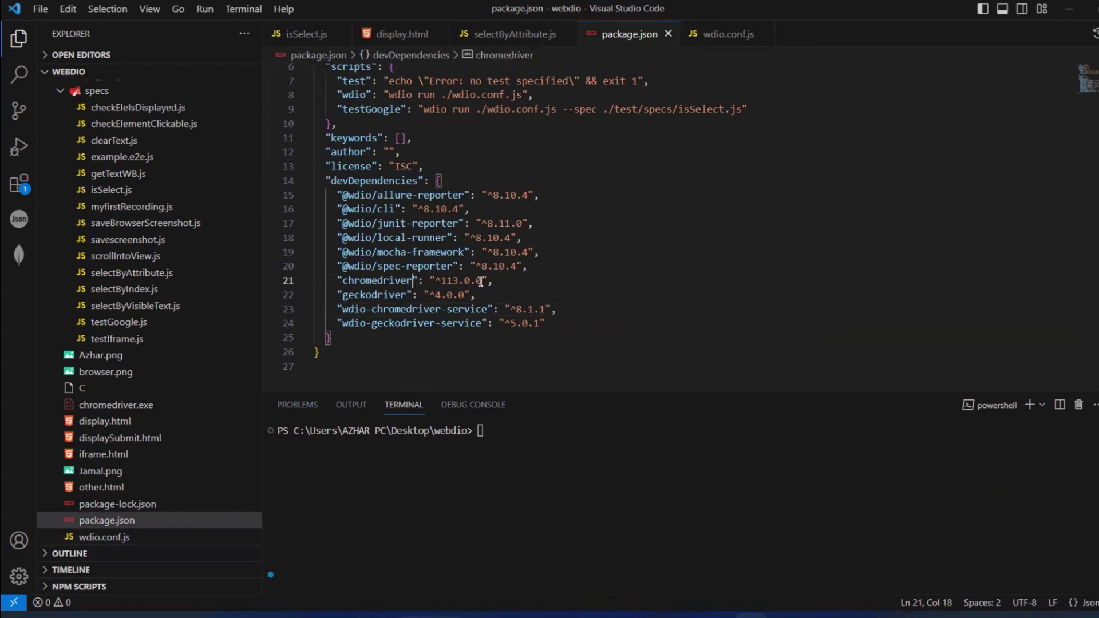
left_click_drag(482, 281, 415, 281)
left_click(501, 287)
Step: Rerun npm run testGoogle on isSelect.js, which fails on the ChromeDriver 113 vs Chrome 115 mismatch
left_click(534, 481)
type("cls")
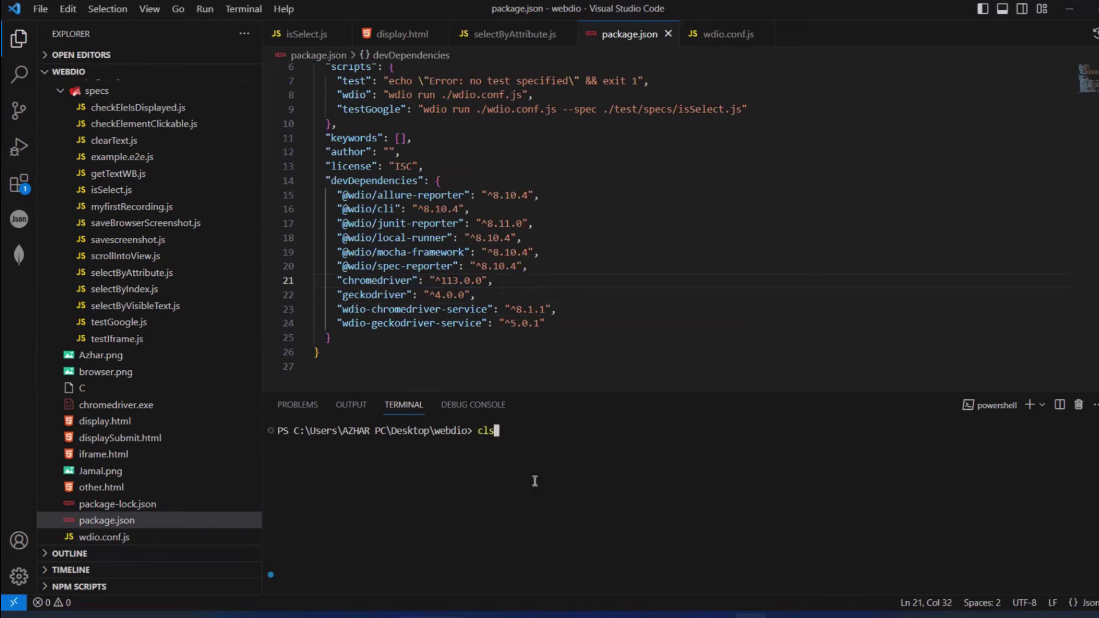
key("Up")
key("Return")
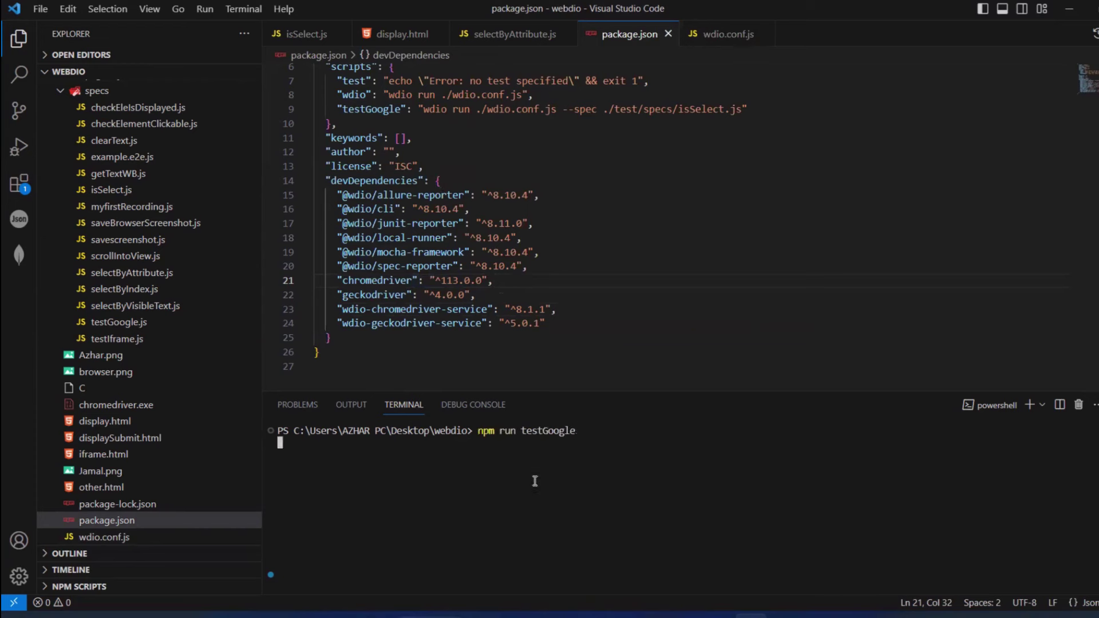
double_click(702, 108)
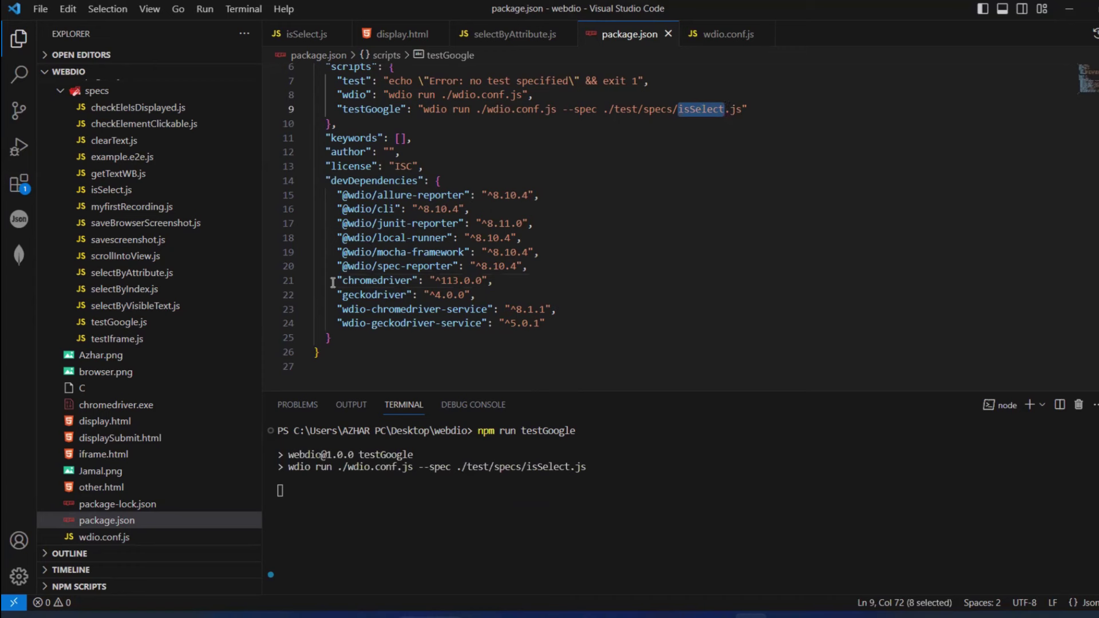
left_click_drag(437, 281, 480, 295)
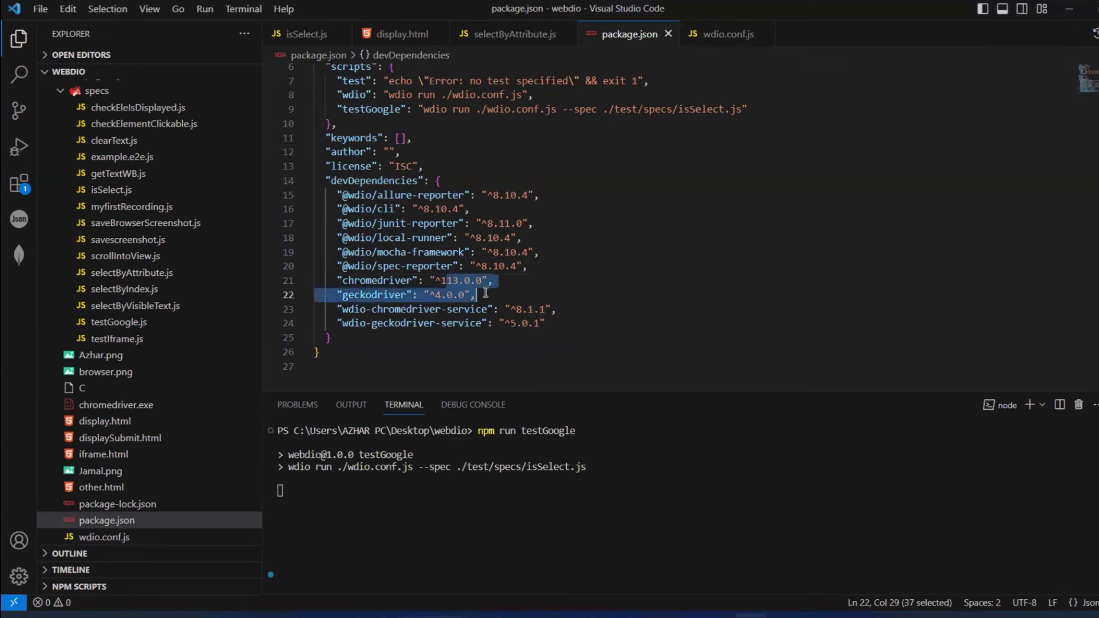
left_click(528, 283)
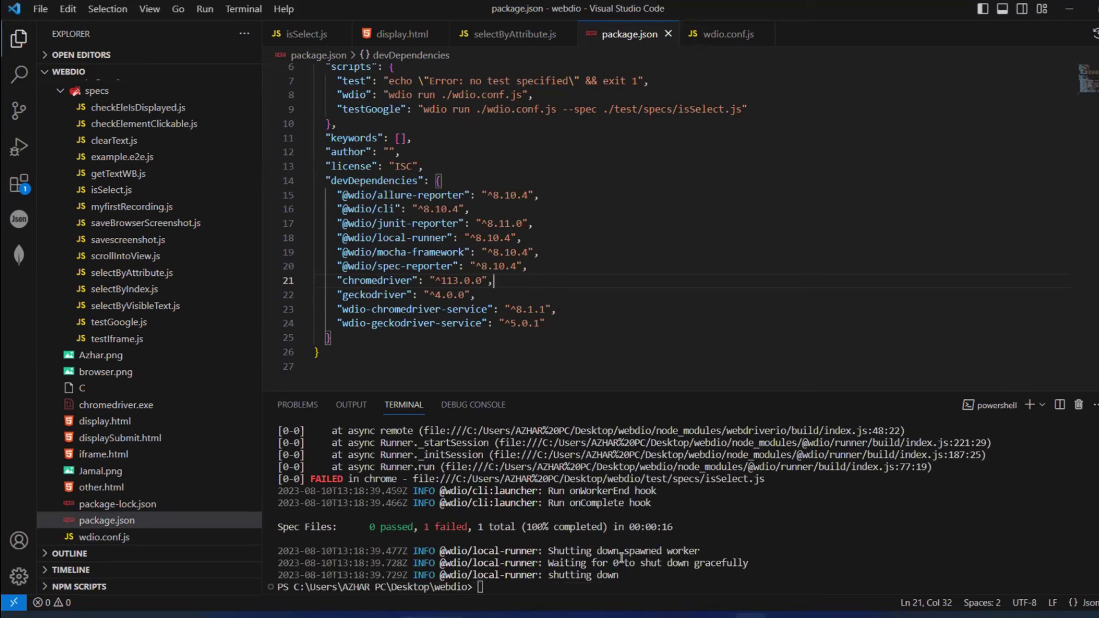
Step: Run npm install --save-dev chromedriver@latest in the terminal
left_click(638, 587)
type("n")
type("pm ")
type("install ")
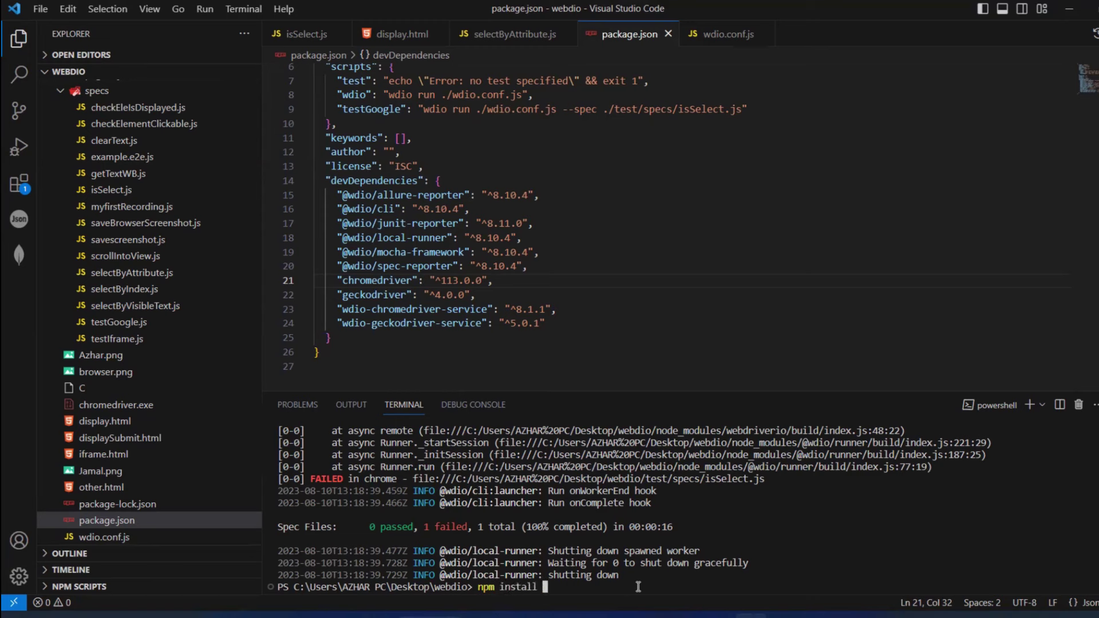
type("--save")
type("-dev")
type(" ch")
type("romedriver")
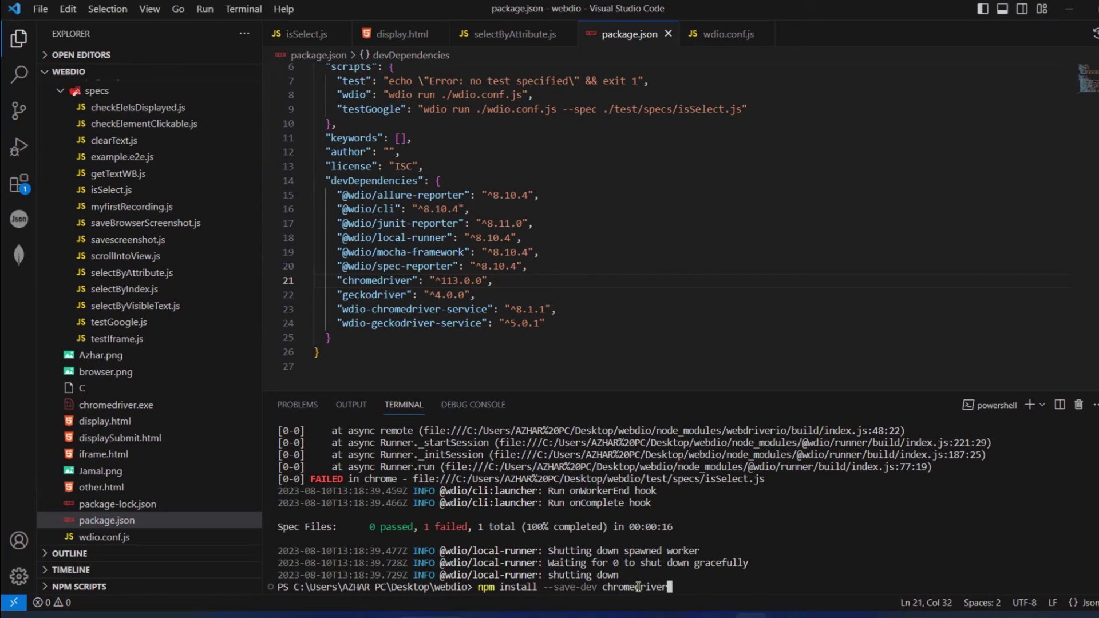
type("@latest")
key("Return")
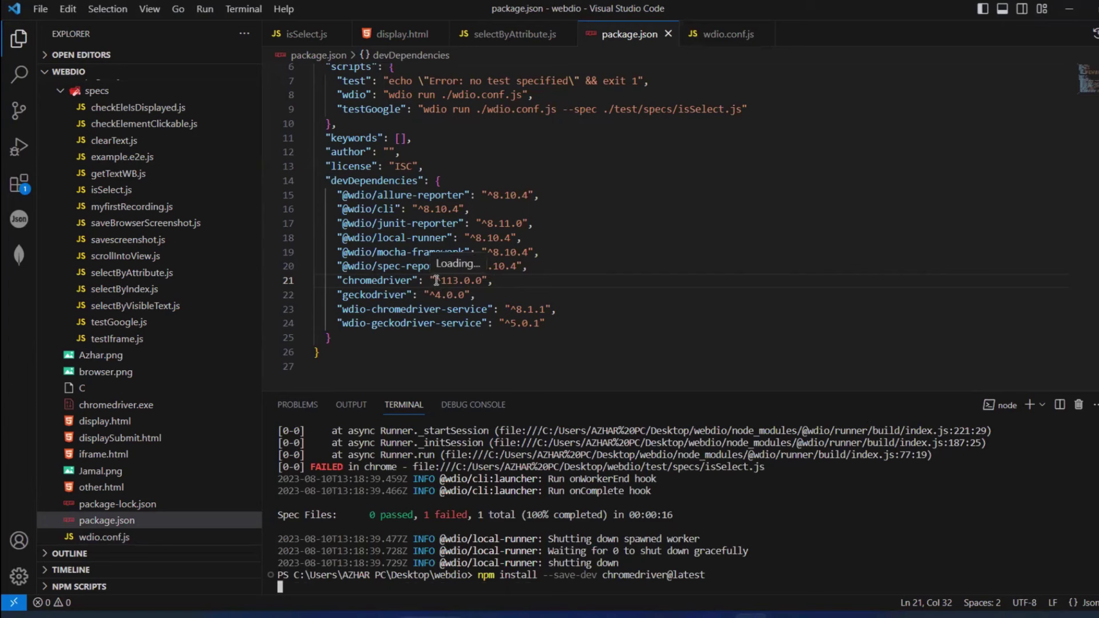
Step: Confirm chromedriver is now ^115.0.1 in package.json and rerun npm run testGoogle
left_click_drag(510, 279, 321, 280)
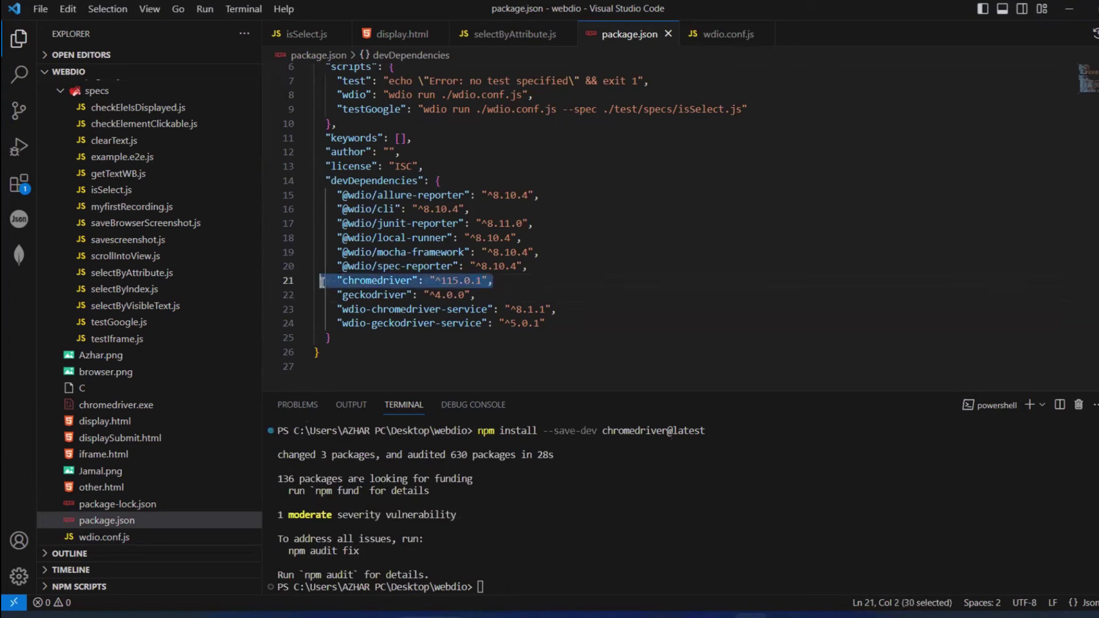
left_click(465, 281)
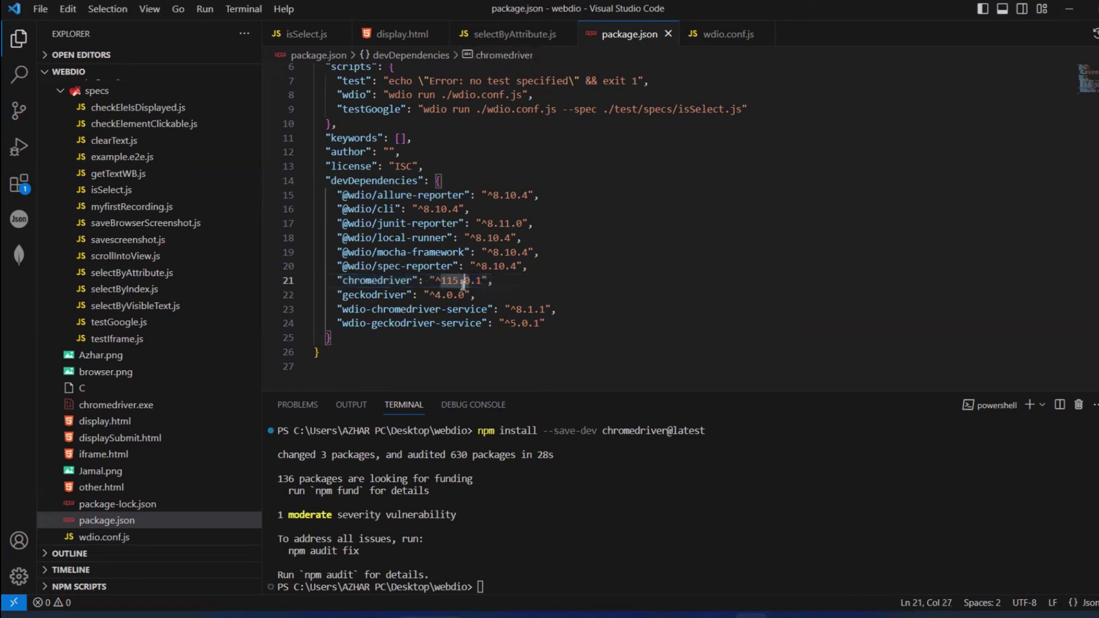
left_click(554, 586)
key("Up")
key("Up")
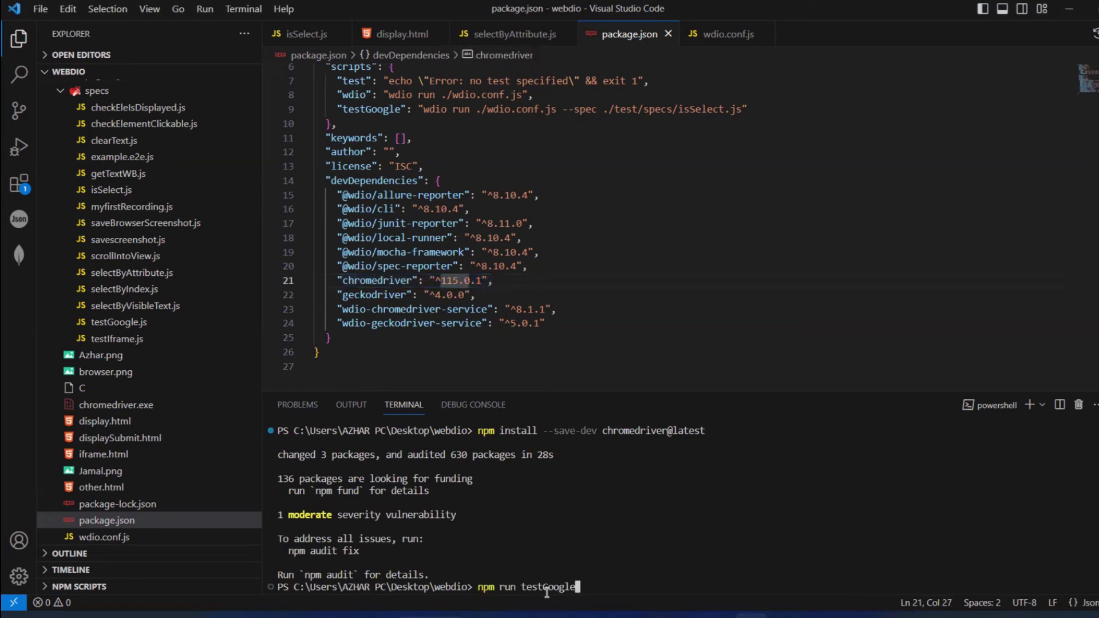
key("Return")
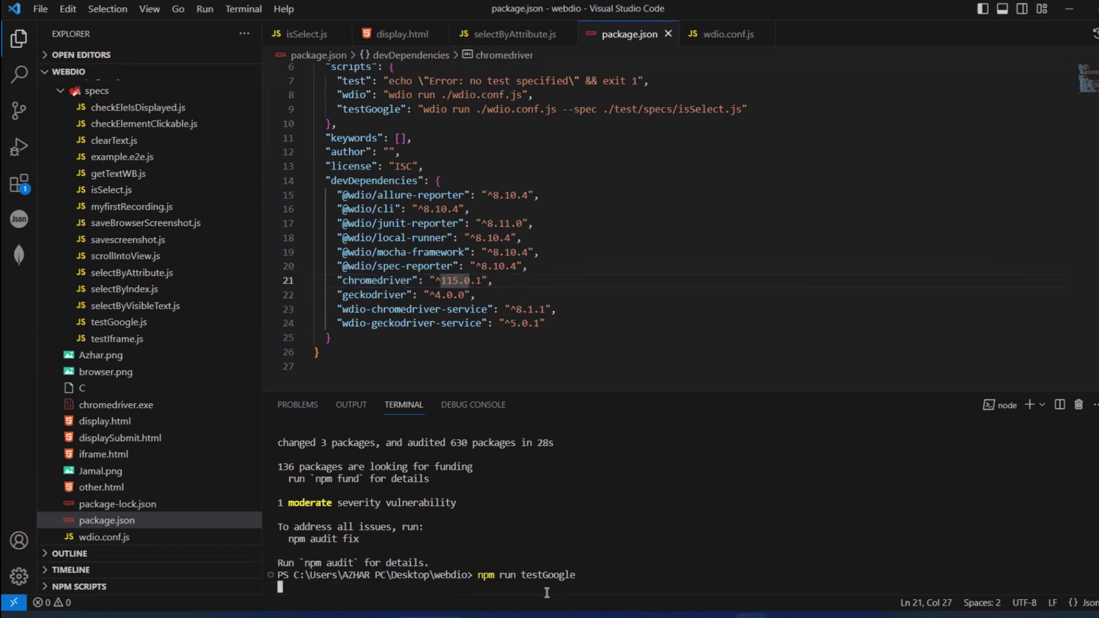